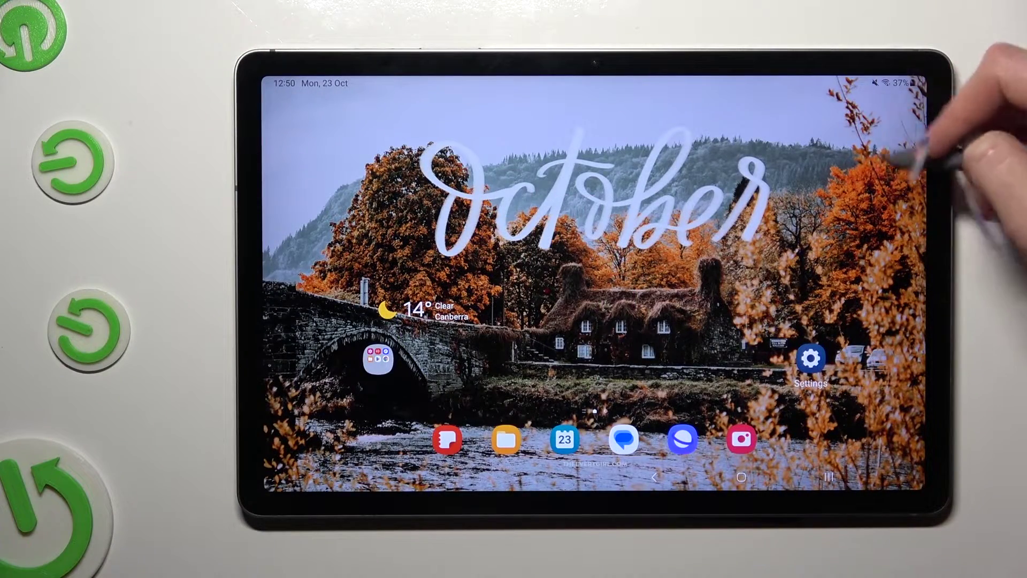
Step: Pull down the Quick Settings panel, showing Wi‑Fi, Bluetooth and Location toggled on
drag(917, 80, 914, 241)
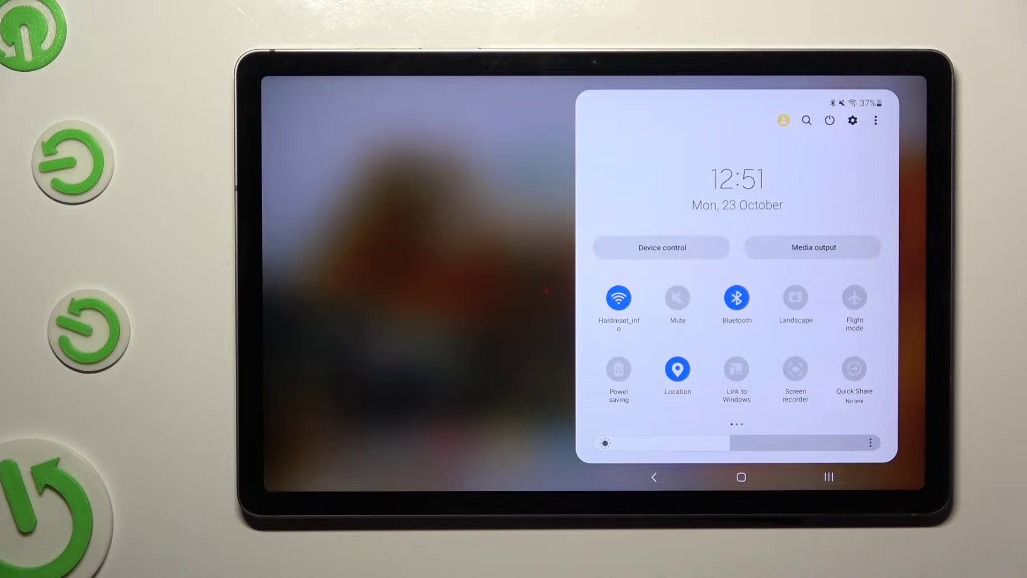
click(796, 297)
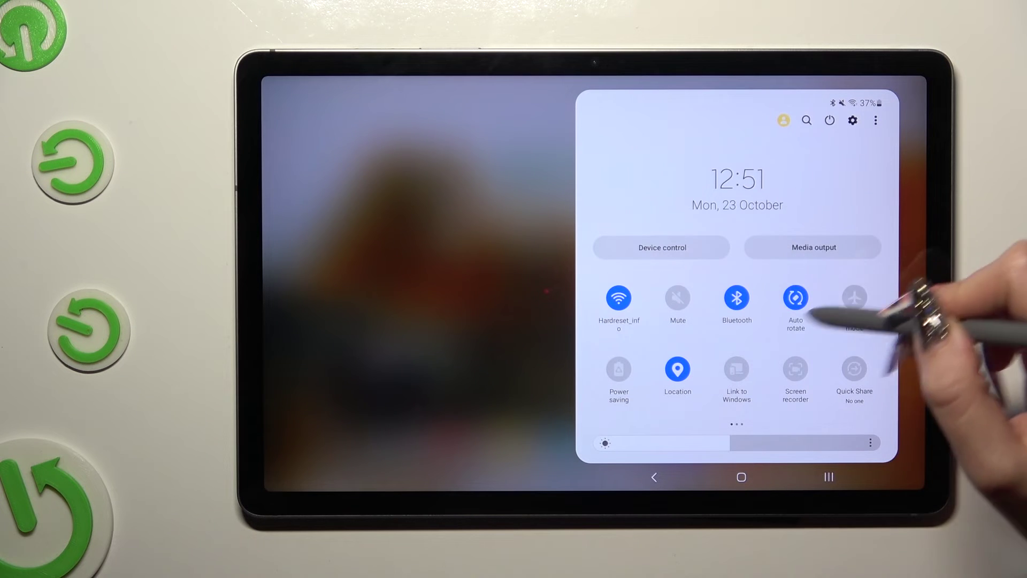
click(795, 298)
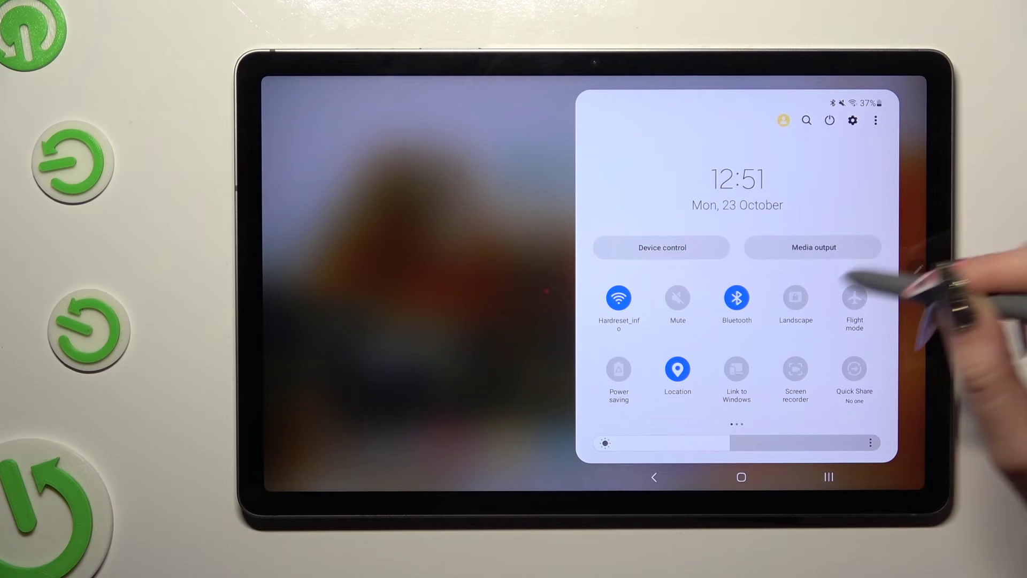
click(795, 298)
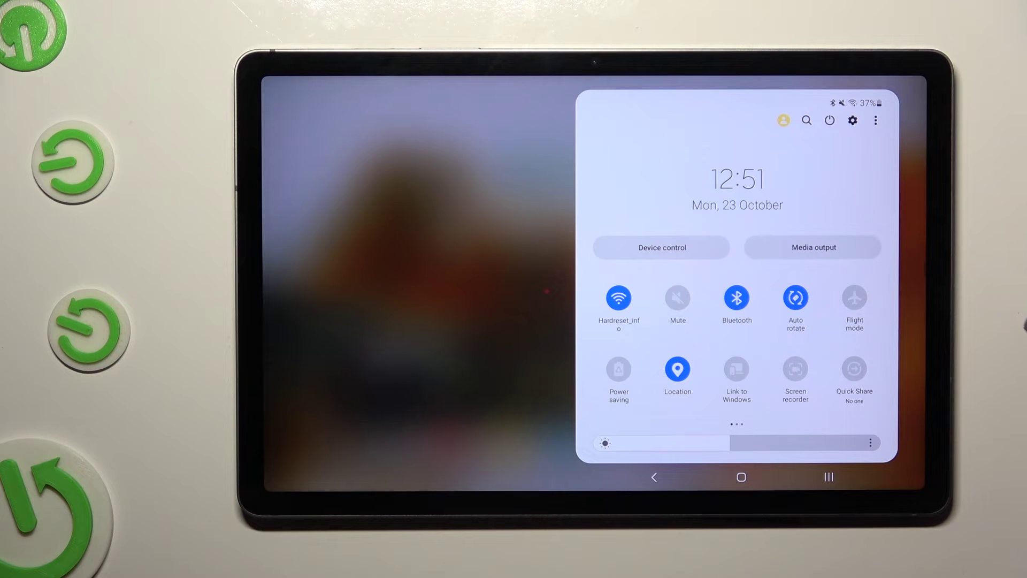
click(795, 297)
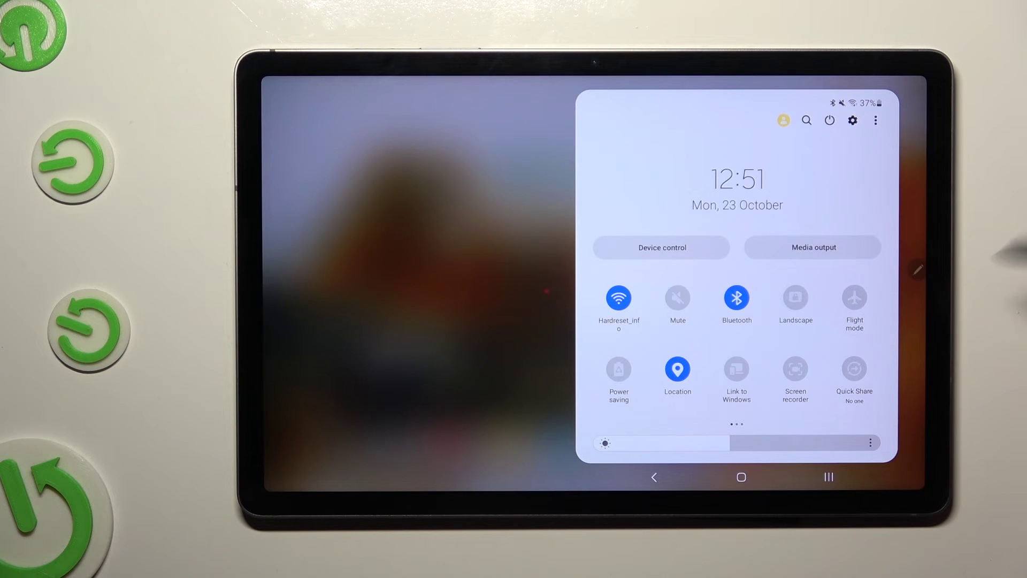